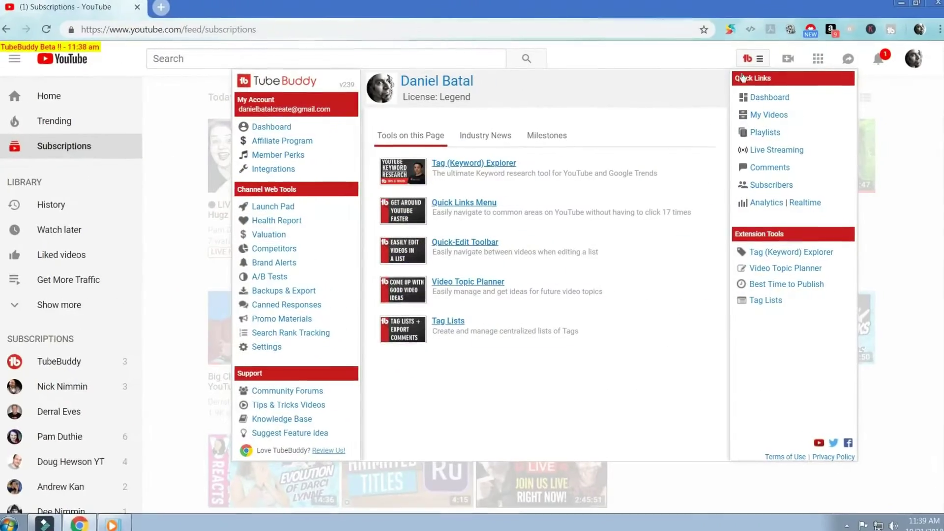
Open the Tag (Keyword) Explorer and start typing 'iPhone XS m' into the keyword box
click(792, 255)
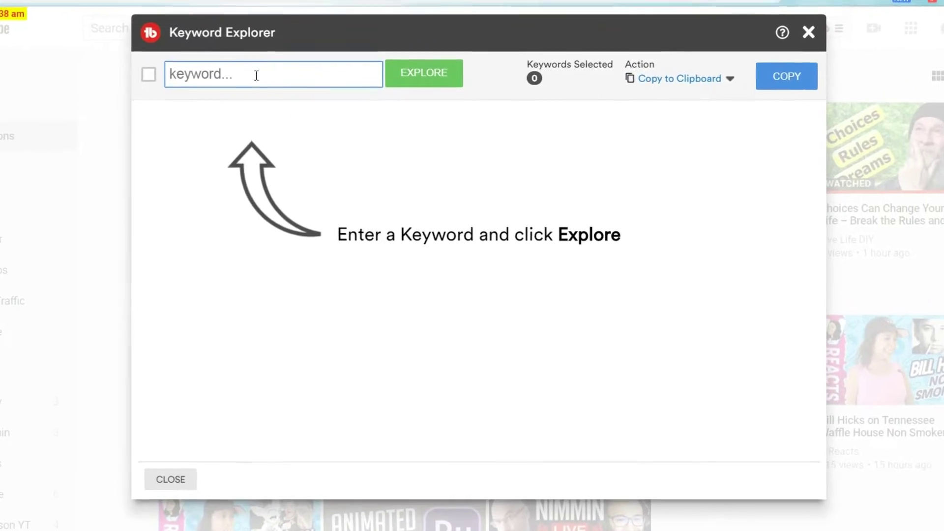
click(244, 80)
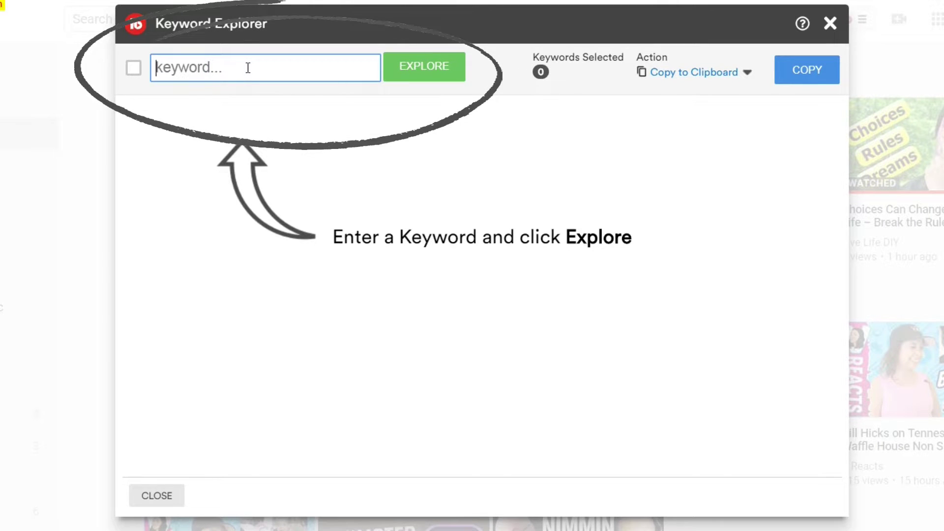
text(i)
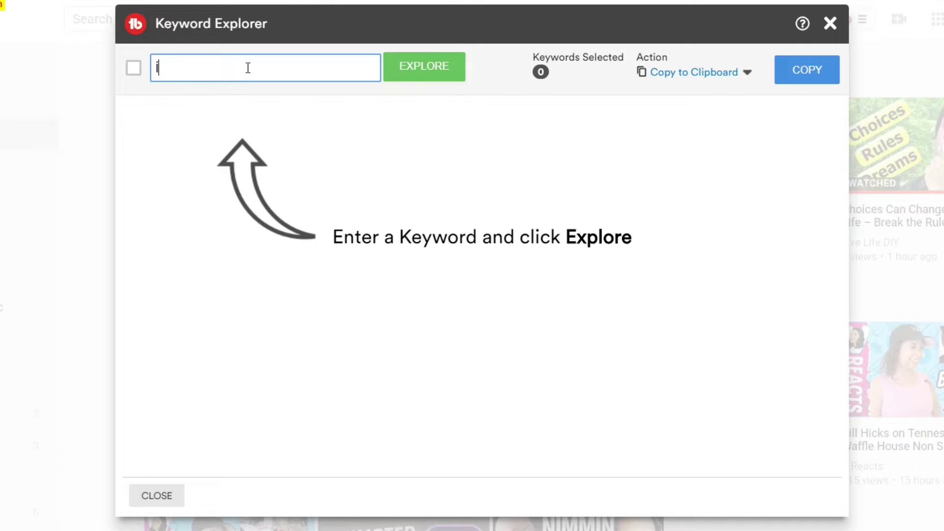
text(Phone XS)
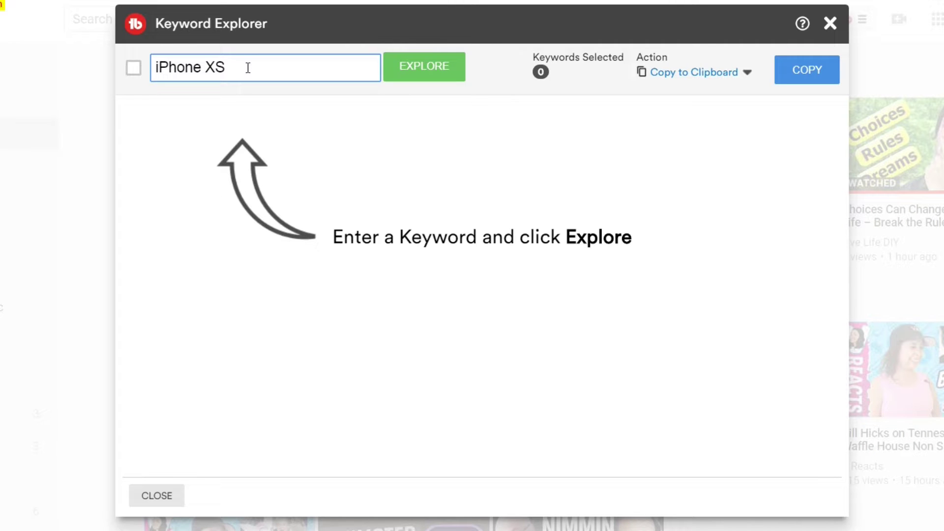
text( m)
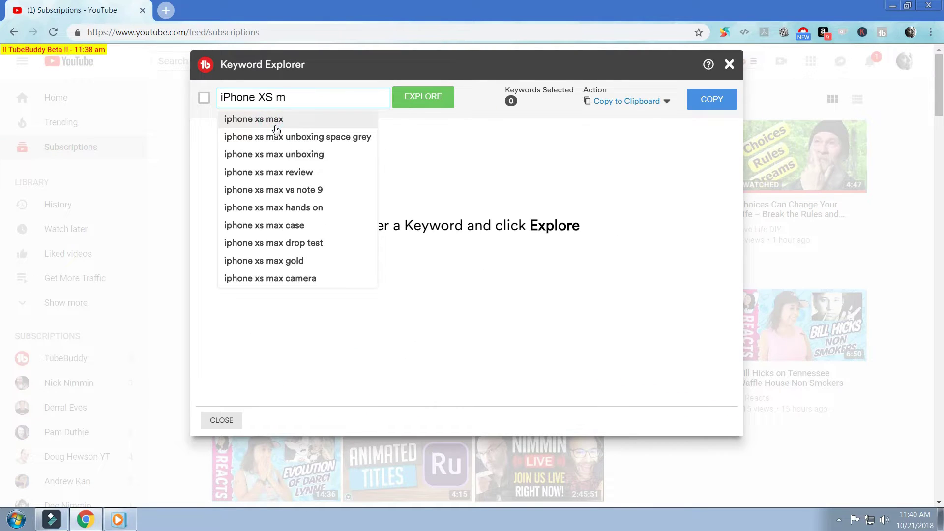
Explore the 'iphone xs max' suggestion (Very Bad, 7/100) and show the Optimization Strength help
click(299, 127)
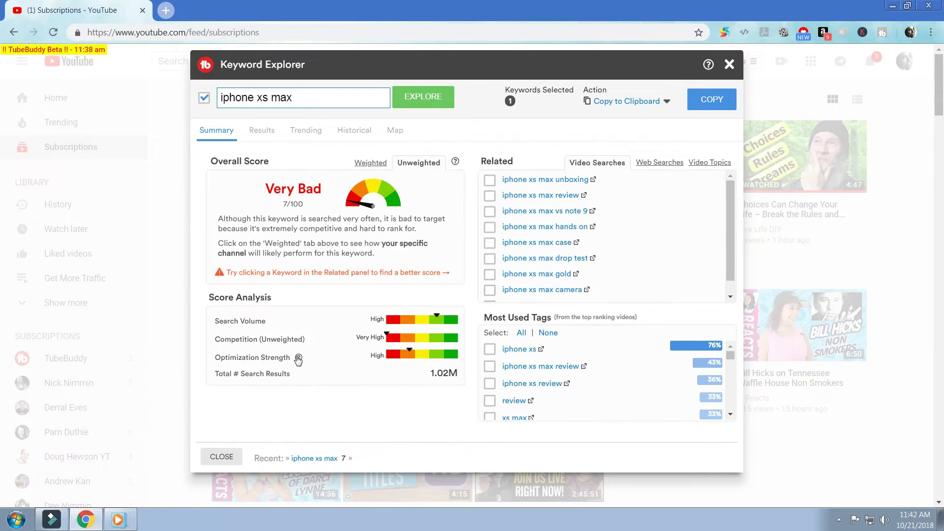
click(298, 358)
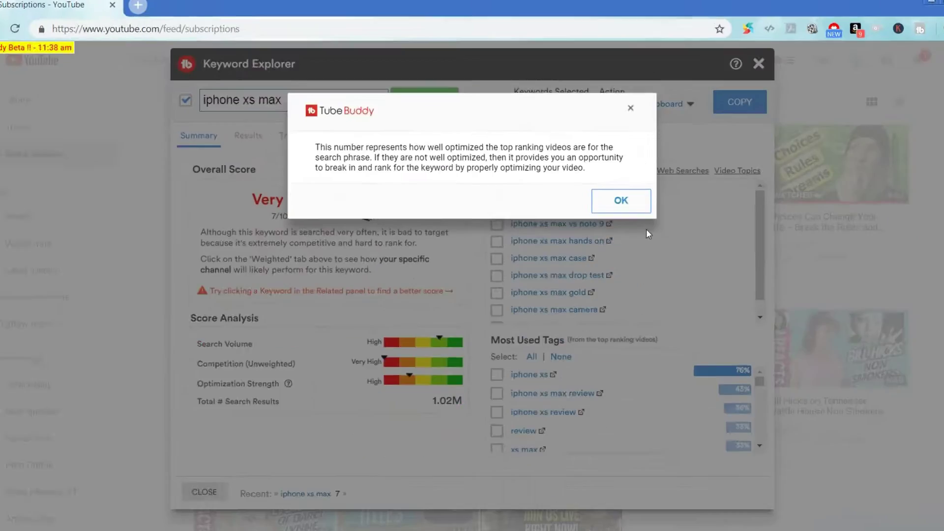
Close the help popup and scroll the iphone xs max Results (38 exact matches, 1.02M results)
click(806, 359)
click(262, 131)
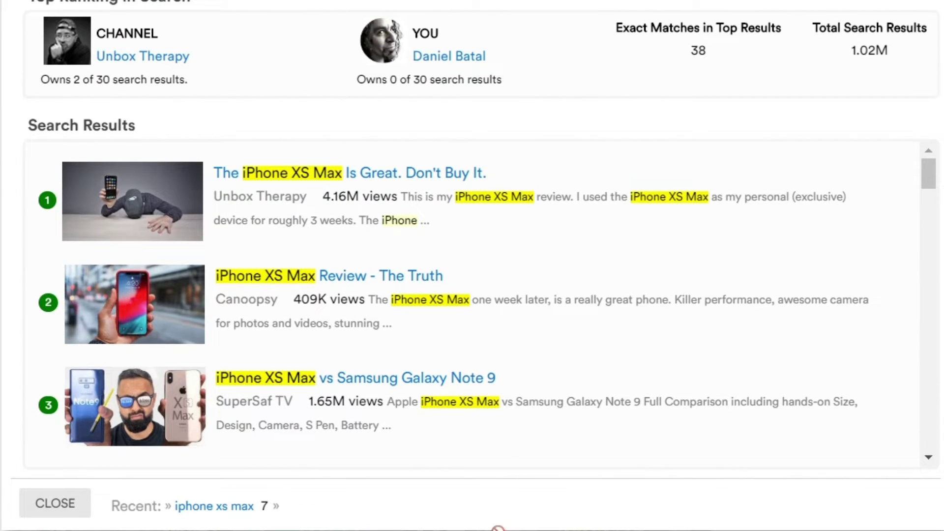
click(930, 185)
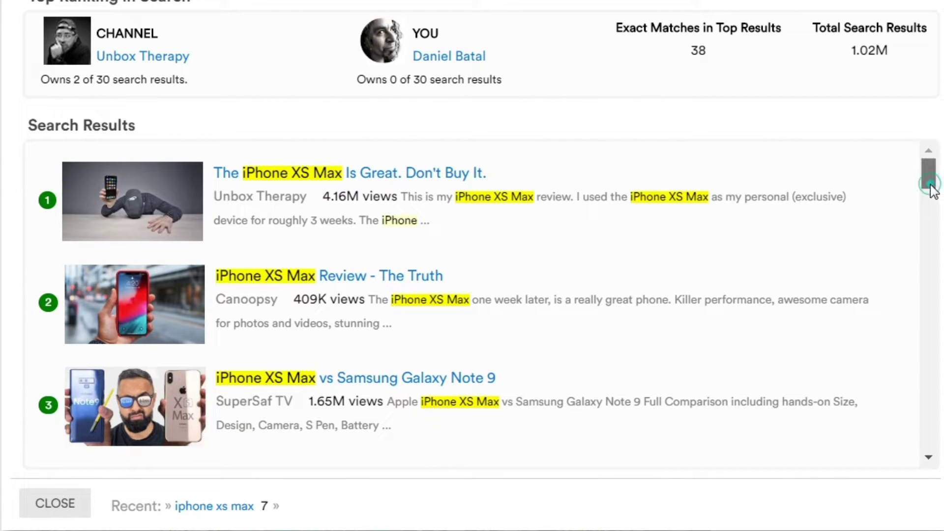
mouse_move(931, 186)
mouse_down()
mouse_move(935, 249)
mouse_move(941, 172)
mouse_up()
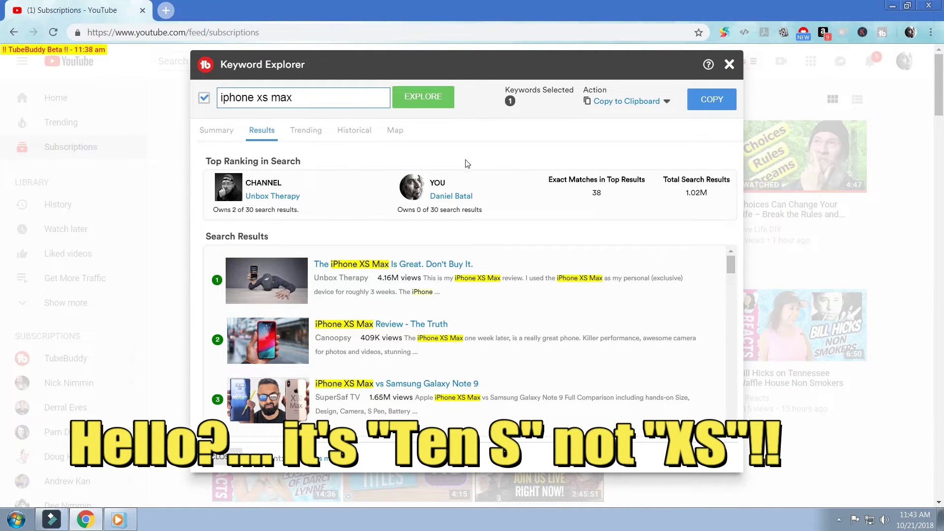
Go back to the Summary and list the Web Searches, then the Video Topics related keywords
click(223, 131)
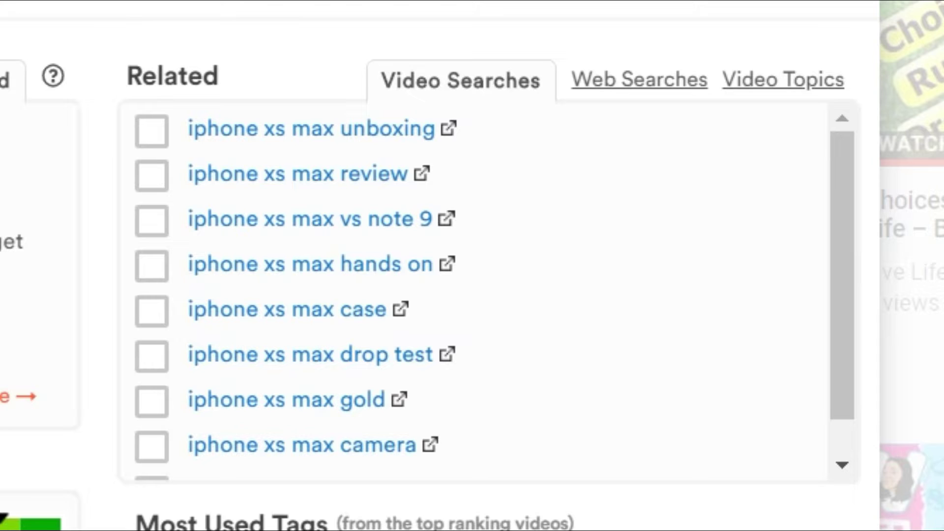
click(629, 88)
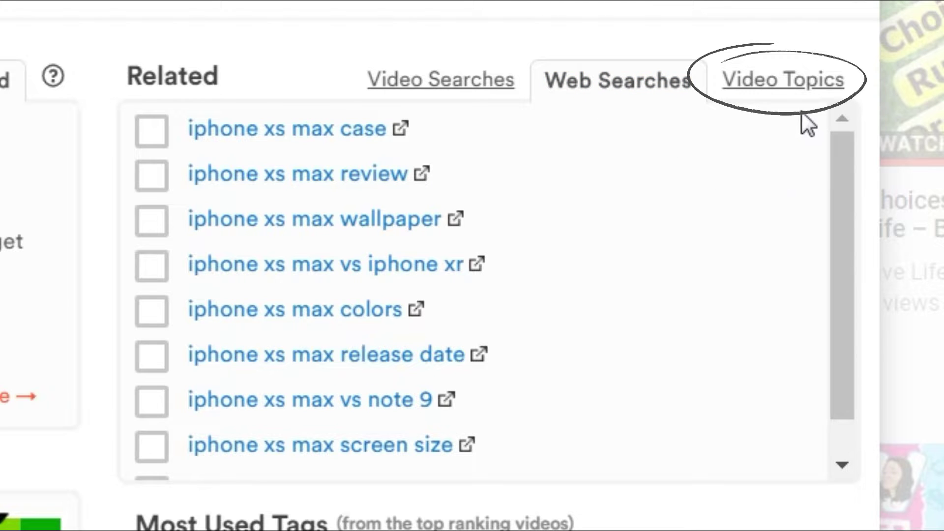
click(788, 85)
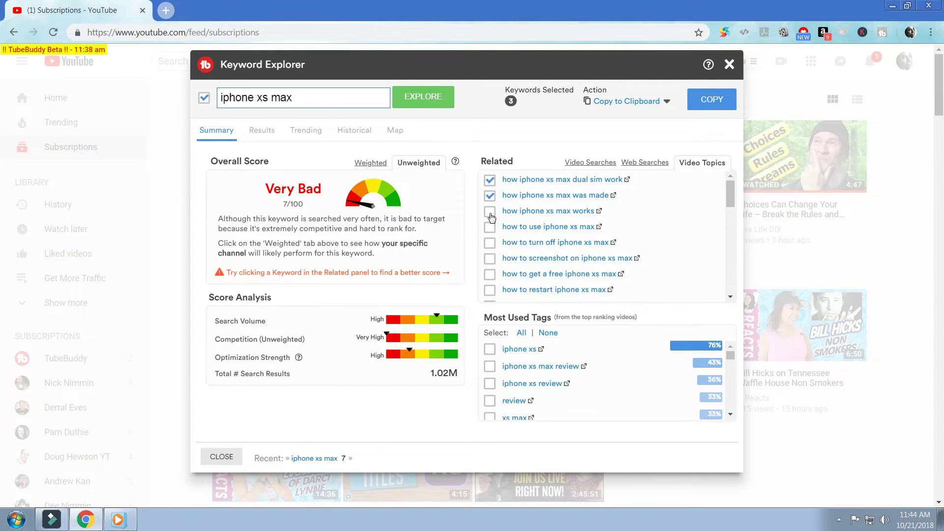
Tick the 'how to use iphone xs max', 'iphone xs' and 'iphone xs max review' topics
click(490, 227)
click(490, 348)
click(489, 365)
Change the selected keywords' action from Copy to Clipboard to + New Tag List
click(668, 102)
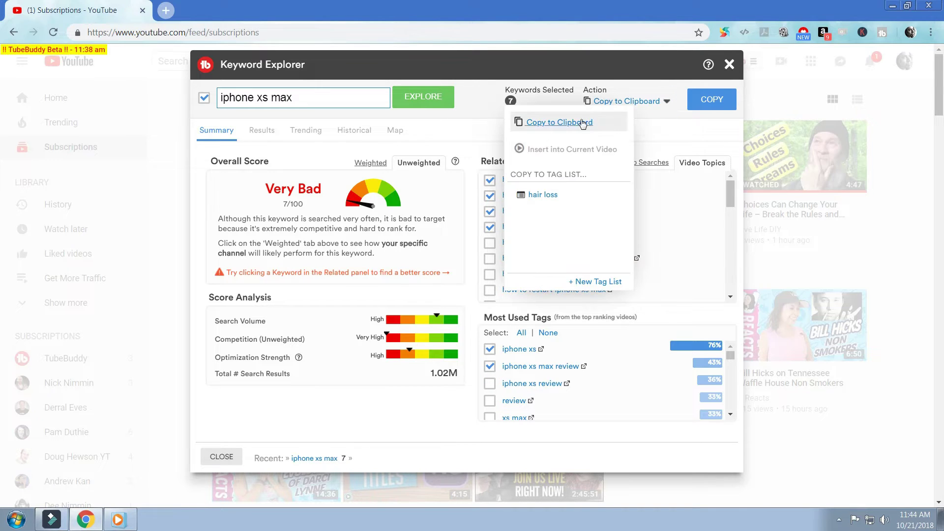
click(576, 124)
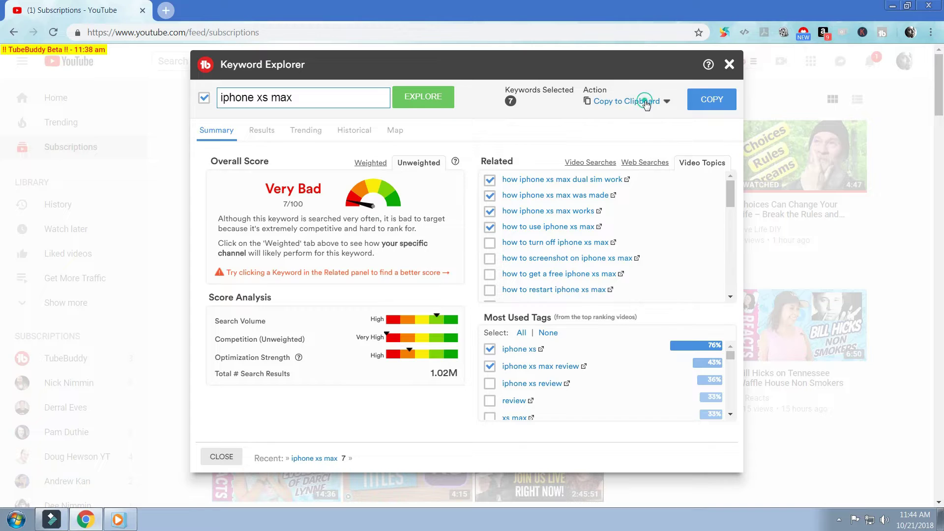
click(645, 101)
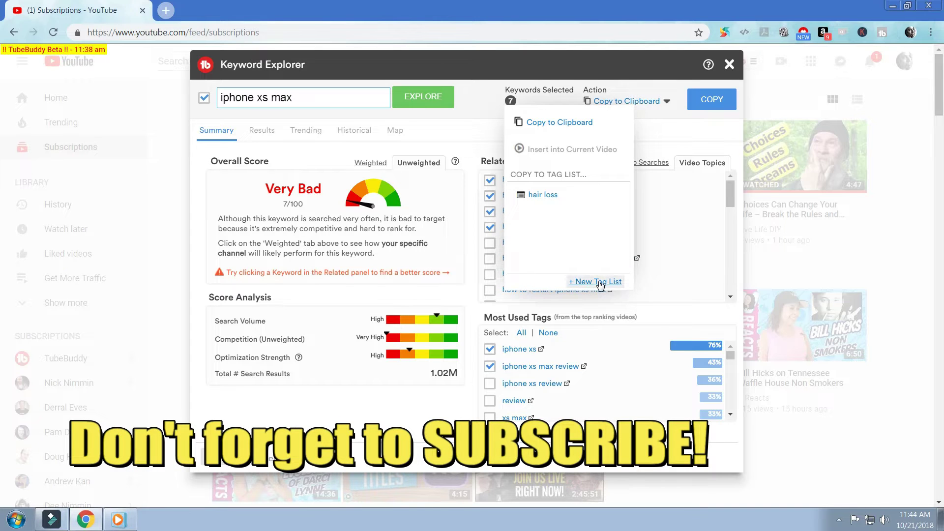
click(599, 283)
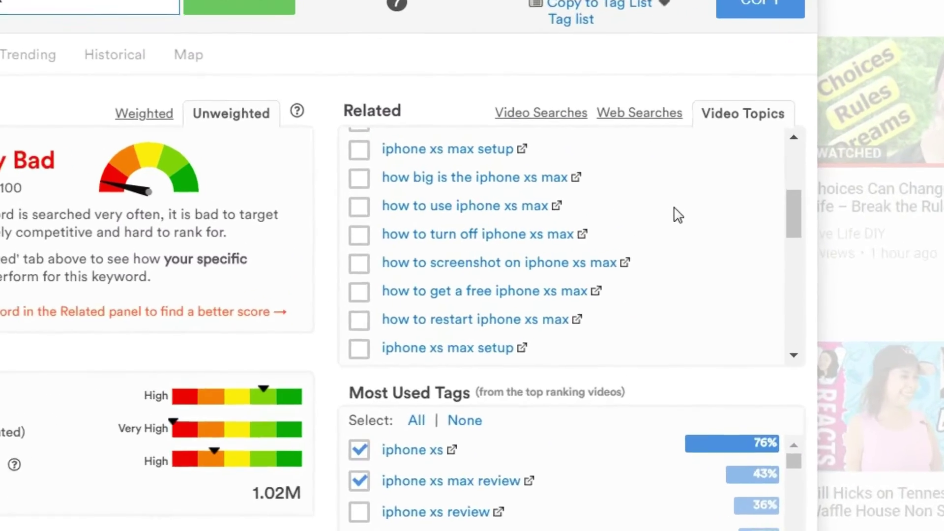
scroll(670, 210, up, 5)
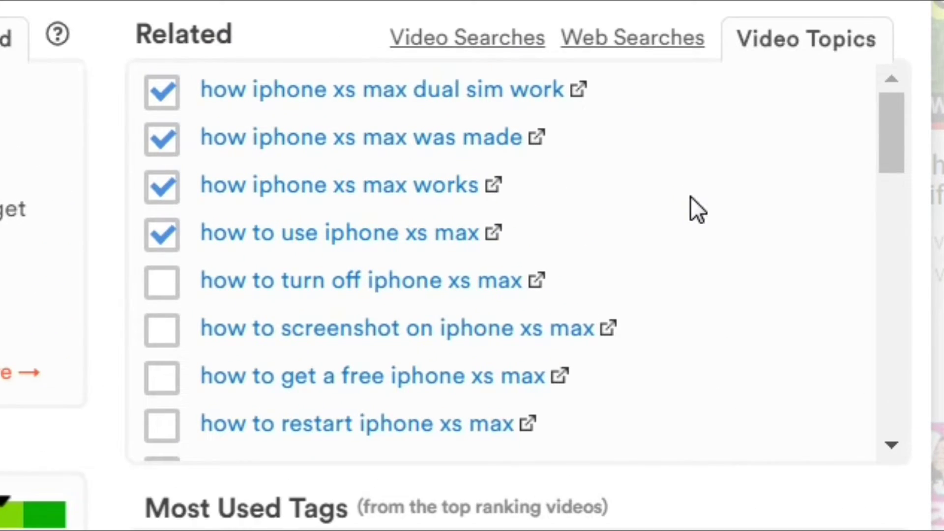
scroll(690, 197, down, 4)
scroll(690, 197, down, 4)
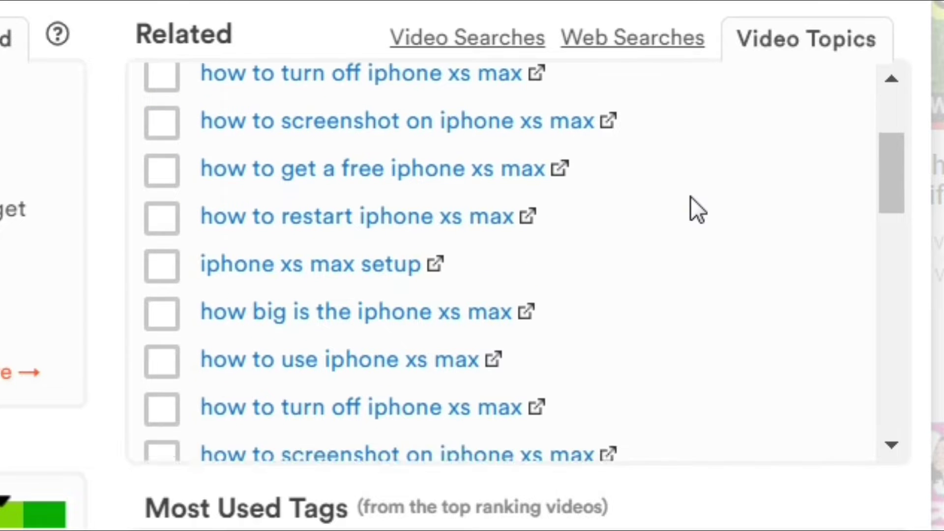
scroll(691, 196, down, 4)
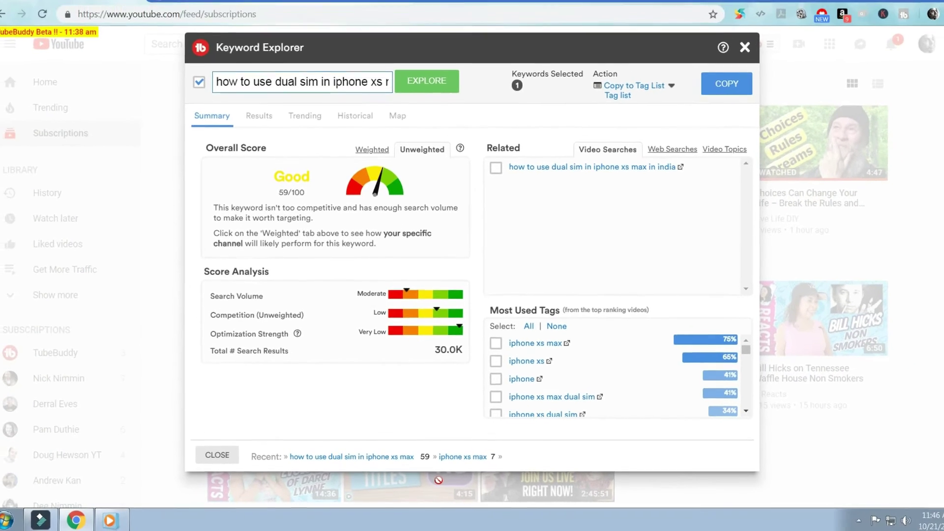
Reload 'iphone xs max' from the Recent searches bar
click(455, 459)
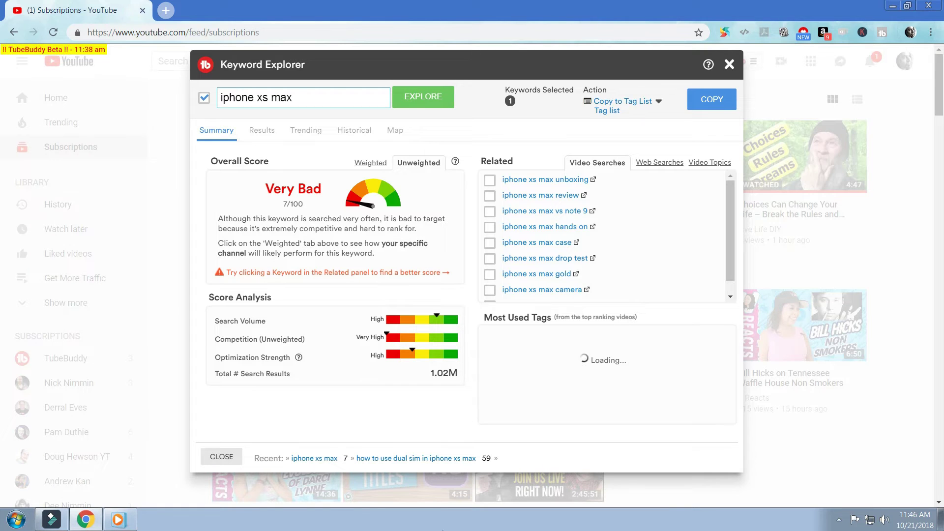
Reload the dual sim keyword from Recent and view its Weighted score: Poor, 24/100
click(397, 459)
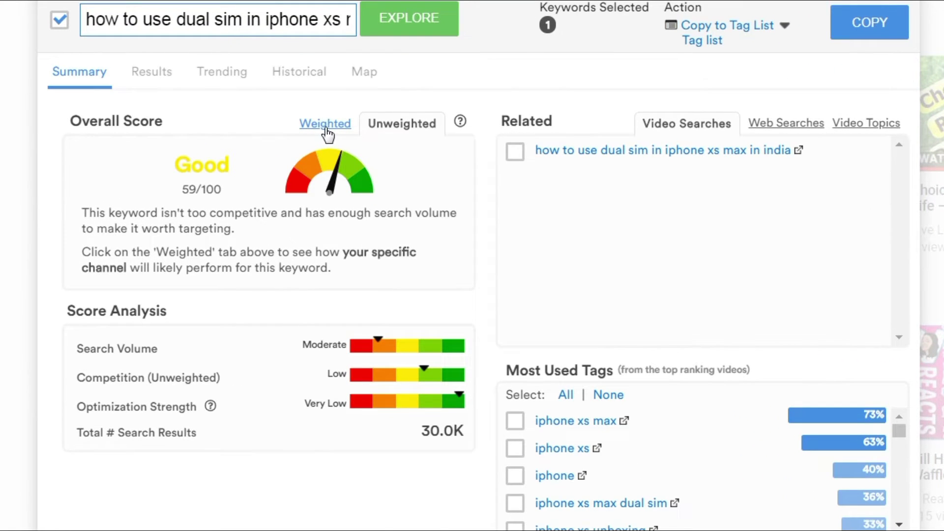
click(325, 127)
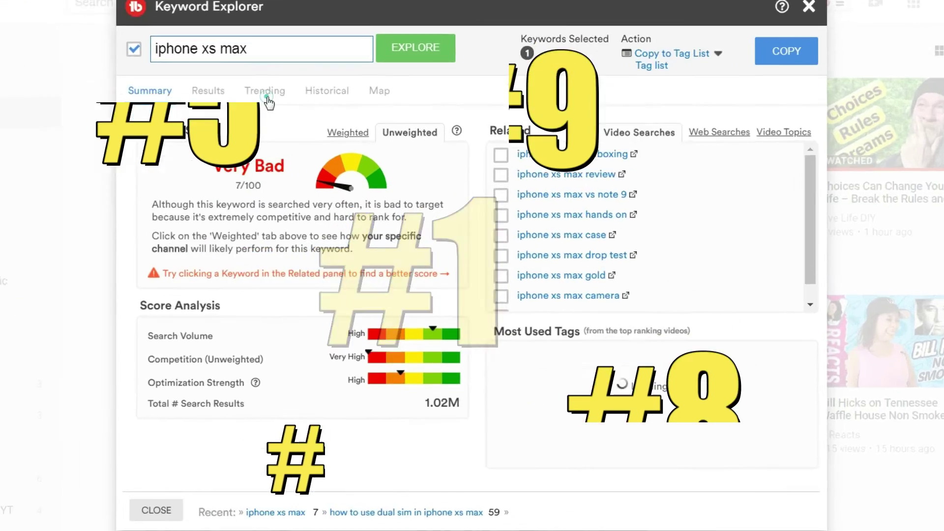
Browse the rising and top Trending queries for iphone xs max, then show its Historical chart
click(265, 90)
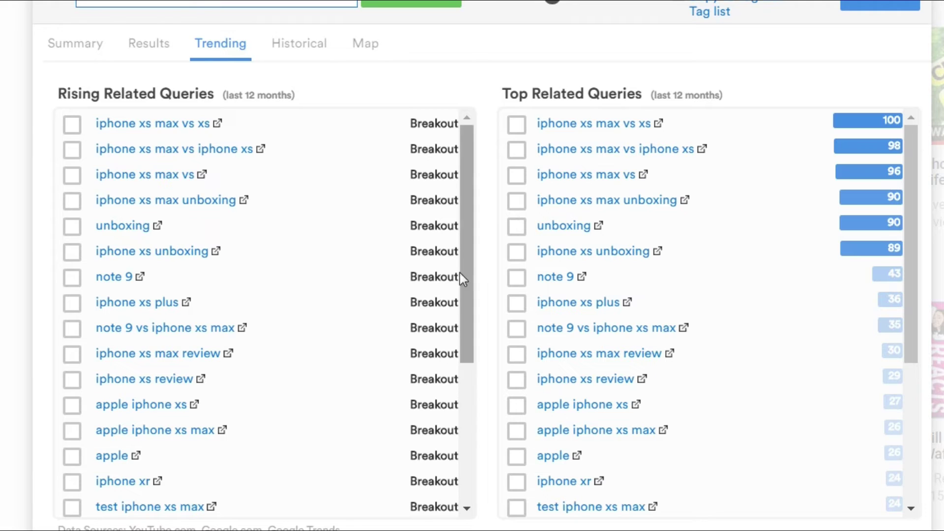
scroll(442, 385, down, 5)
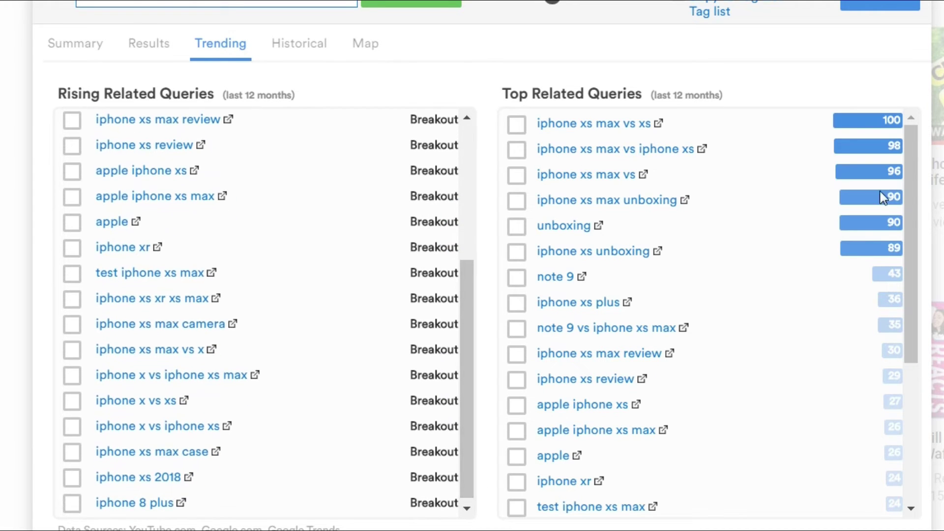
drag(909, 188, 912, 147)
click(300, 48)
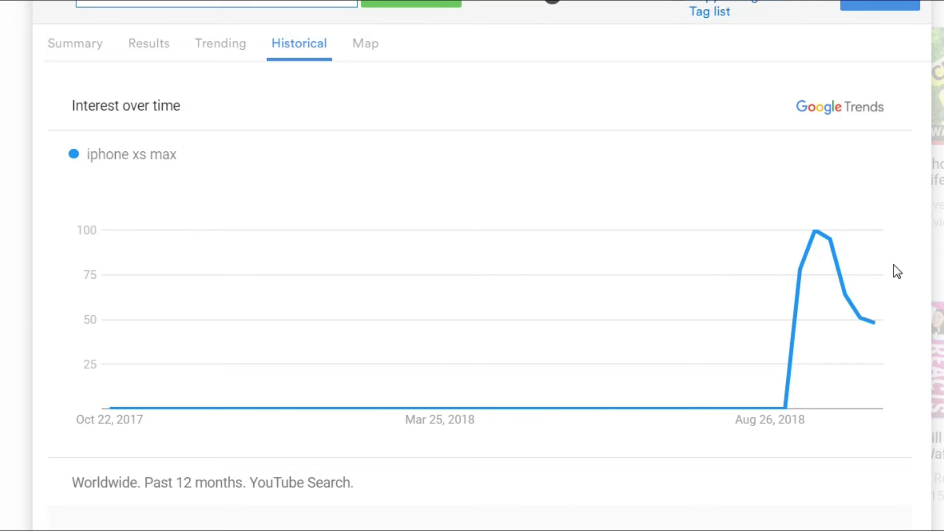
Show the iphone xs max regional interest Map, including low search volume regions
mouse_move(841, 297)
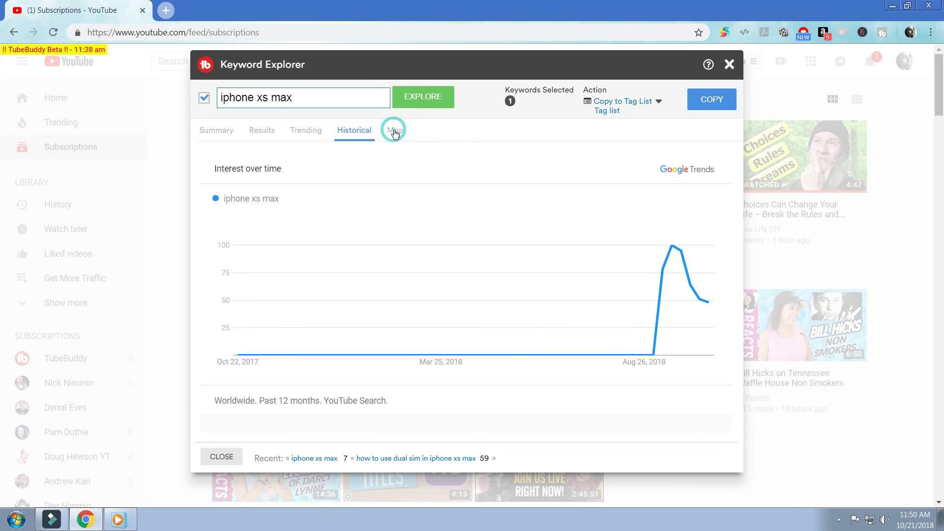
click(365, 47)
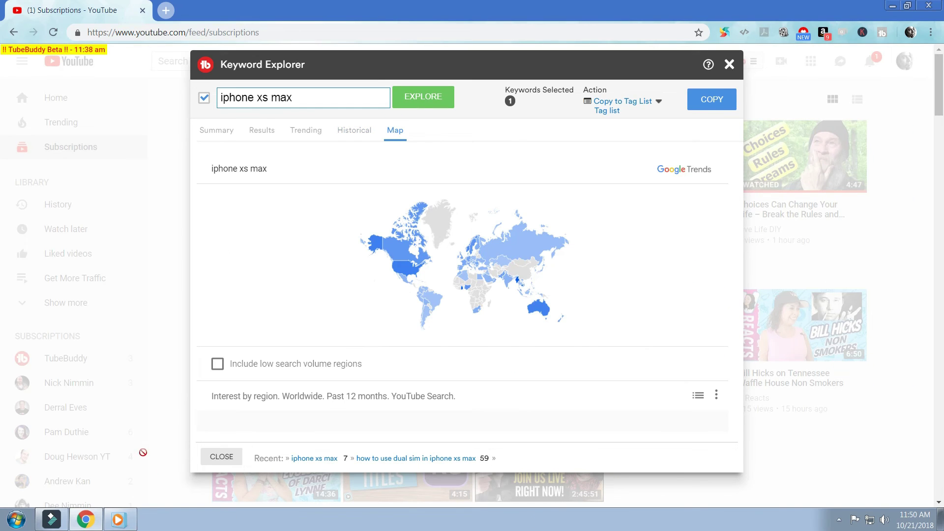
click(218, 364)
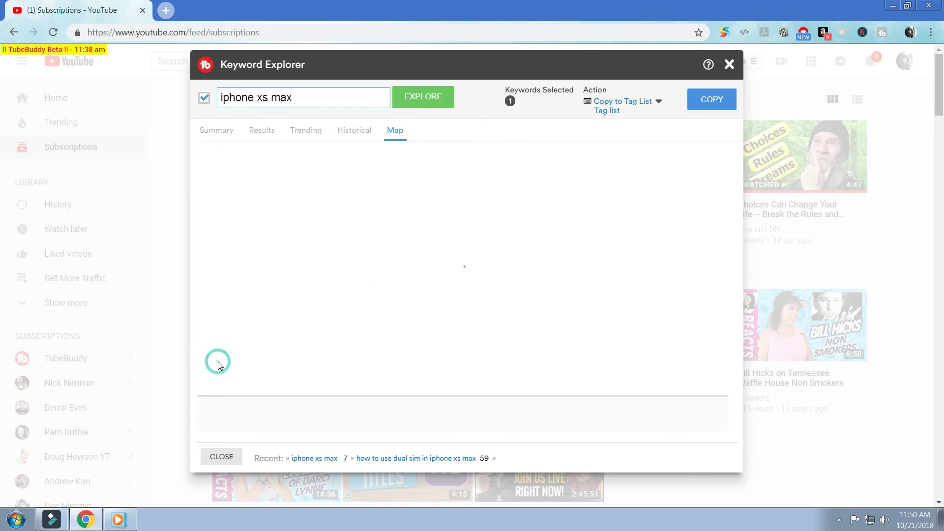